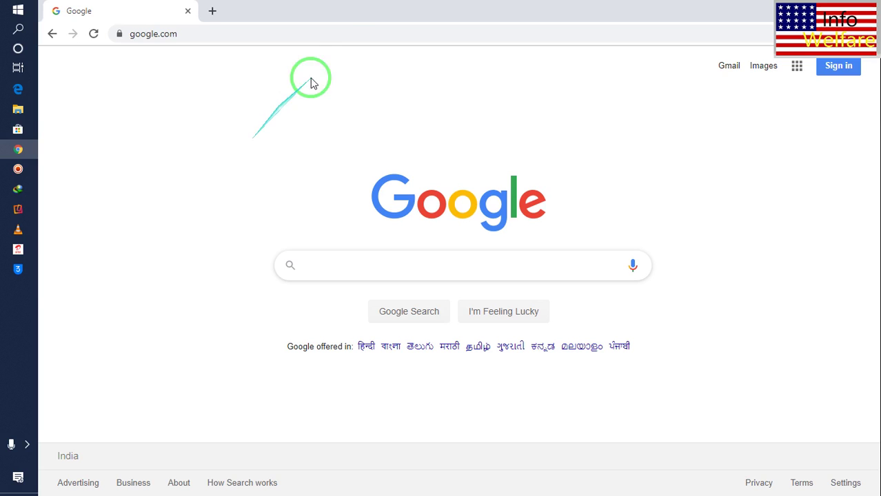
# Replace google.com in the address bar with the autocompleted youtube.com and load it
pyautogui.click(340, 39)
pyautogui.press('BackSpace')
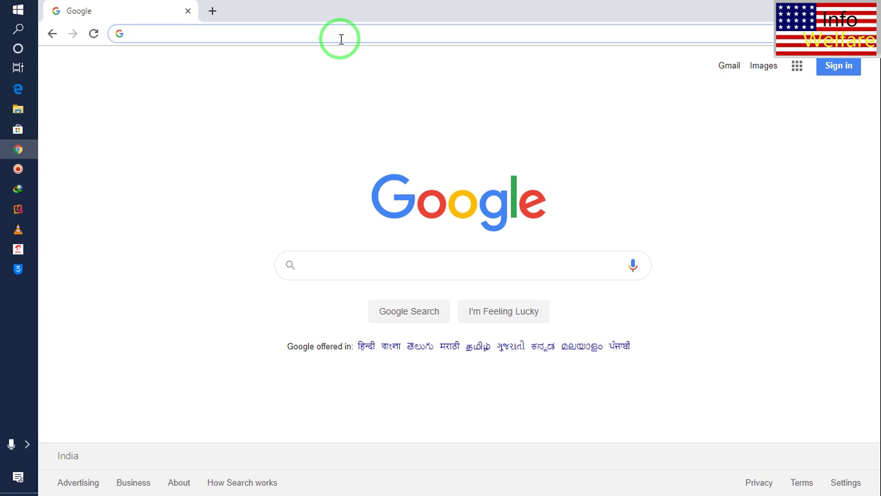
pyautogui.write('y')
pyautogui.press('Return')
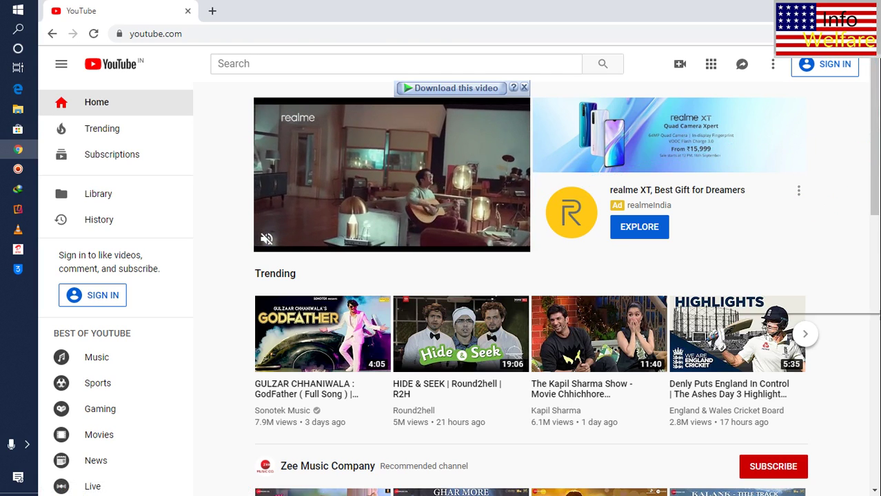
# Open the Extensions page from Chrome's More tools menu and expand its side panel
pyautogui.hotkey('alt', 'f')
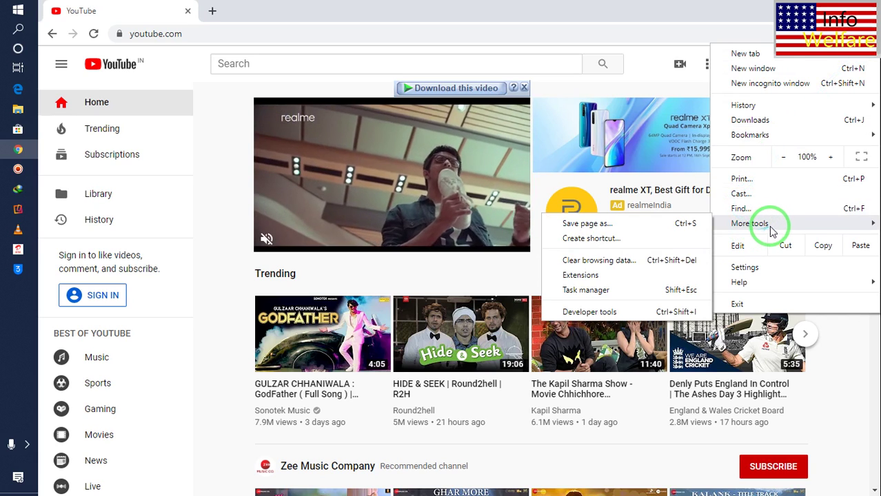
pyautogui.moveTo(749, 223)
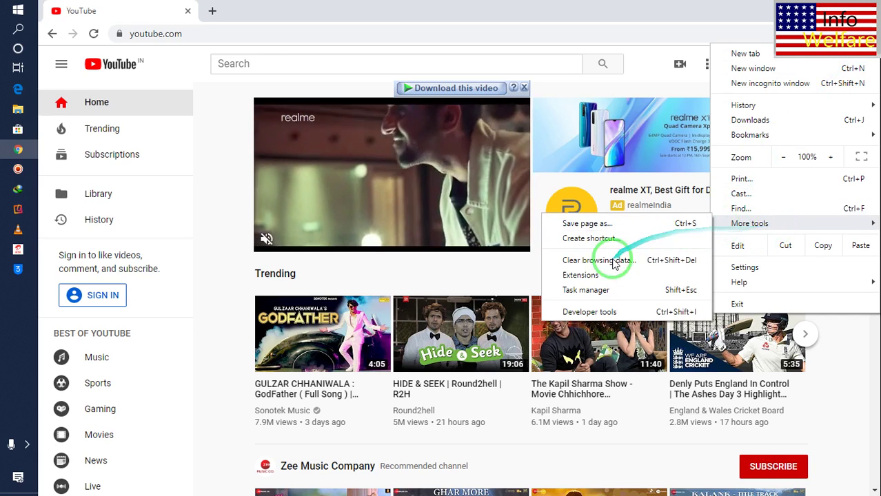
pyautogui.click(588, 278)
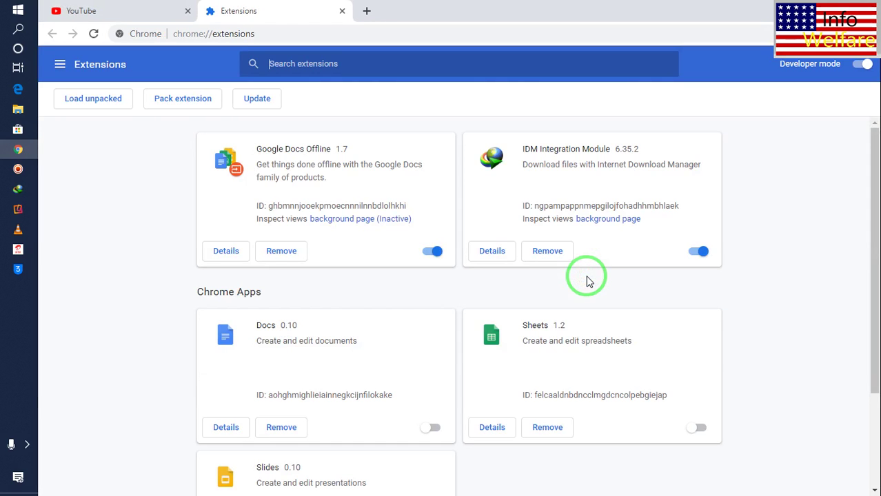
pyautogui.click(61, 65)
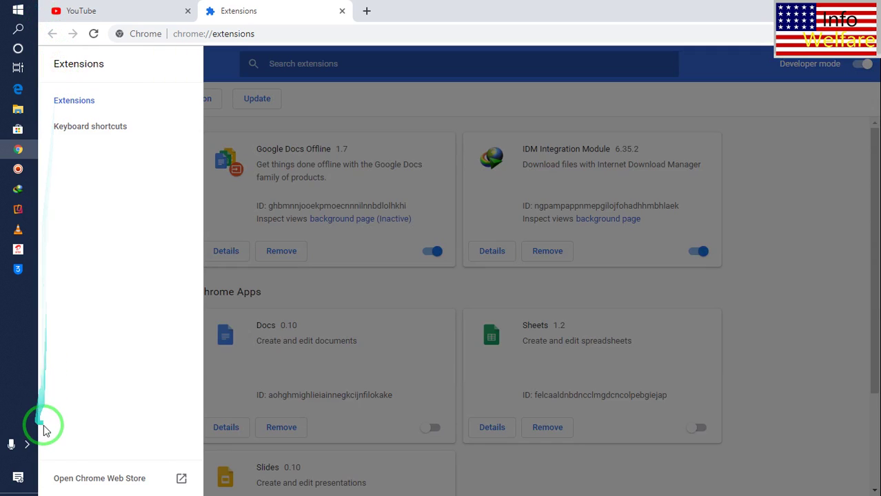
# Open the Chrome Web Store from the Extensions sidebar and type 'adds blo' into its search
pyautogui.click(115, 485)
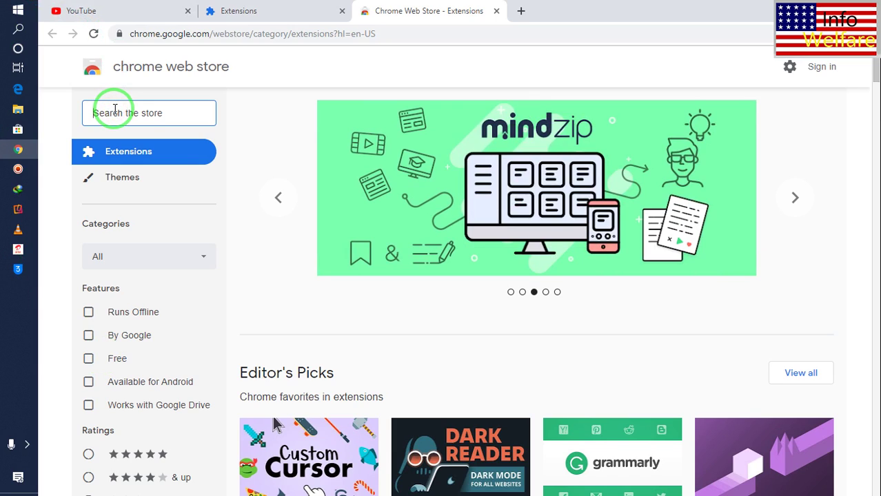
pyautogui.write('ad')
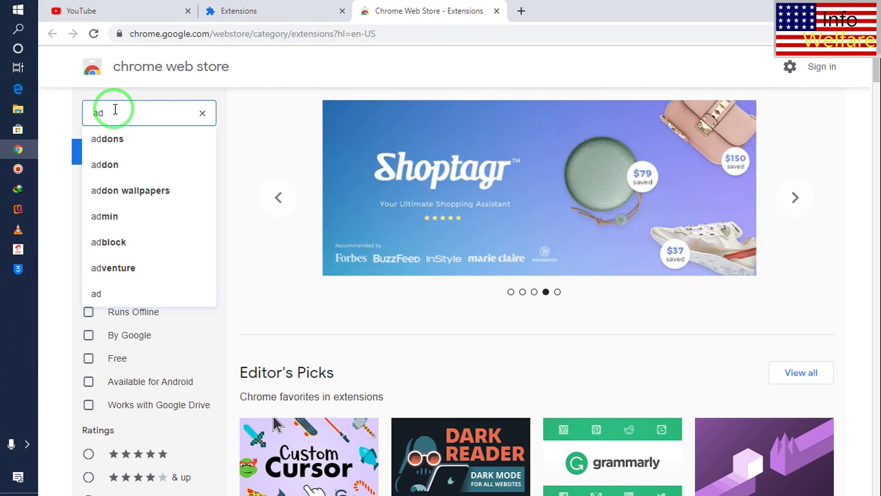
pyautogui.write('ds')
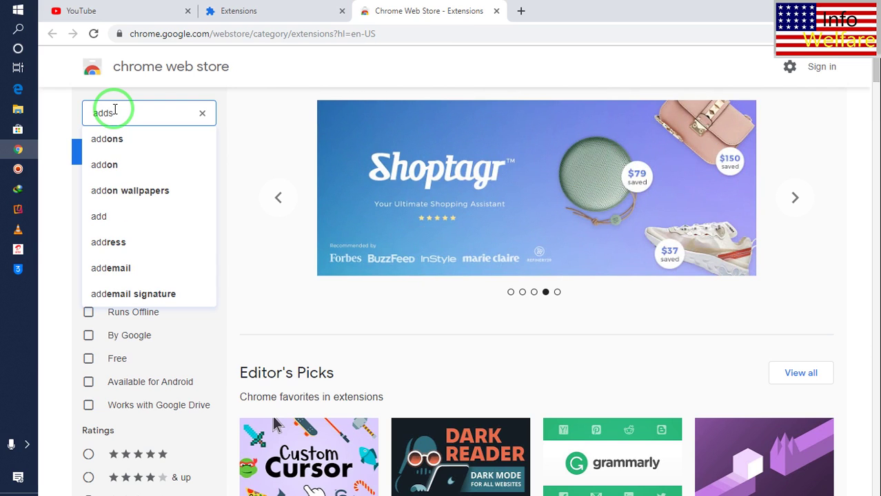
pyautogui.write(' blo')
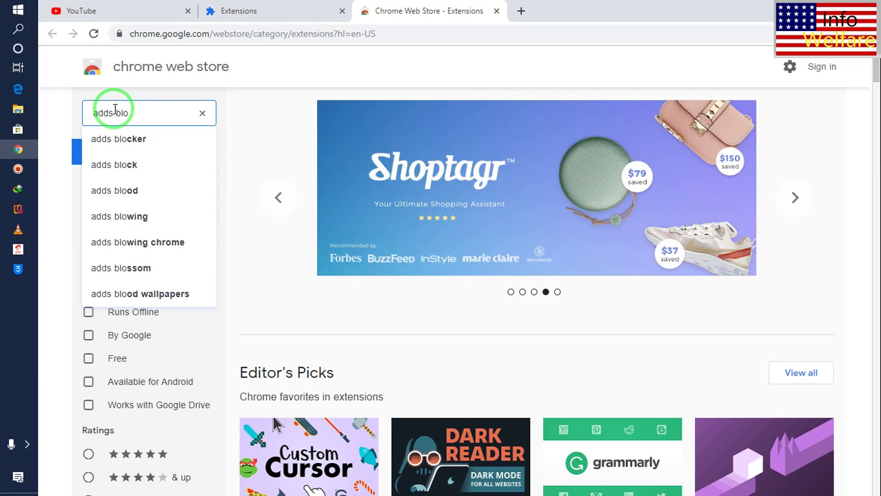
# Search the store for the 'adds blocker' suggestion and scroll through the results
pyautogui.click(114, 139)
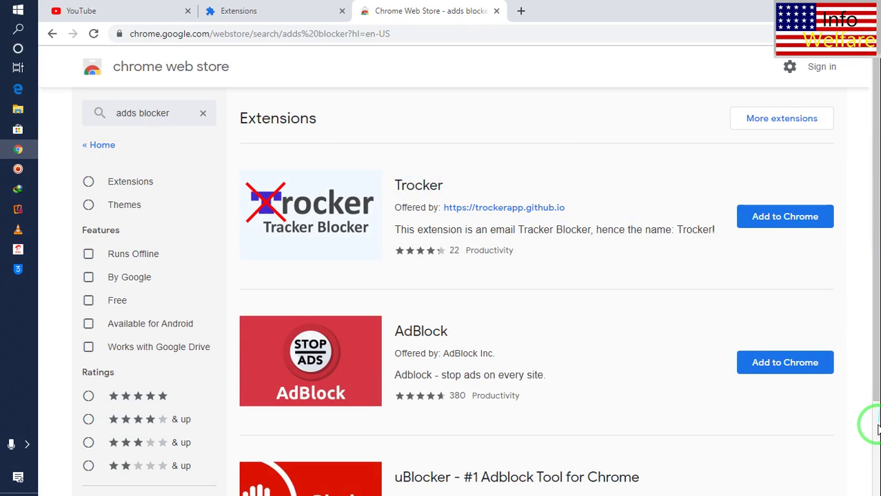
pyautogui.scroll(-3, 877, 429)
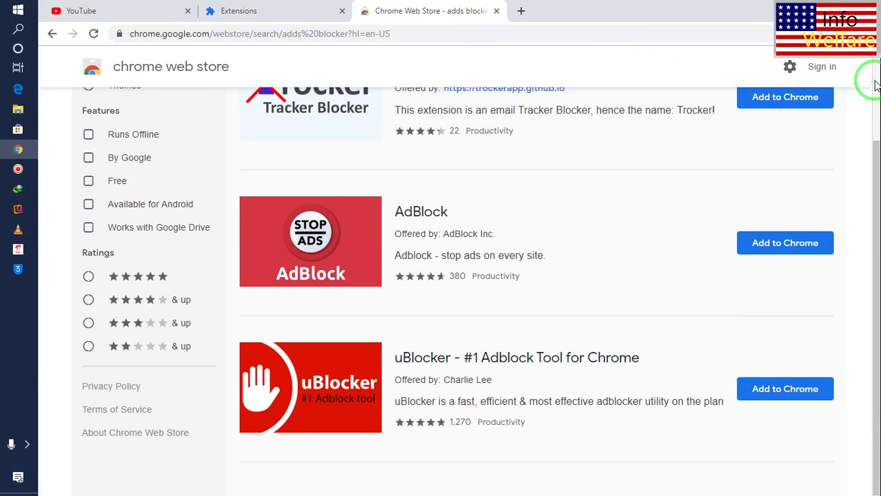
pyautogui.scroll(3, 876, 83)
# Revise the store query and search for 'ads killer plus' instead
pyautogui.click(164, 114)
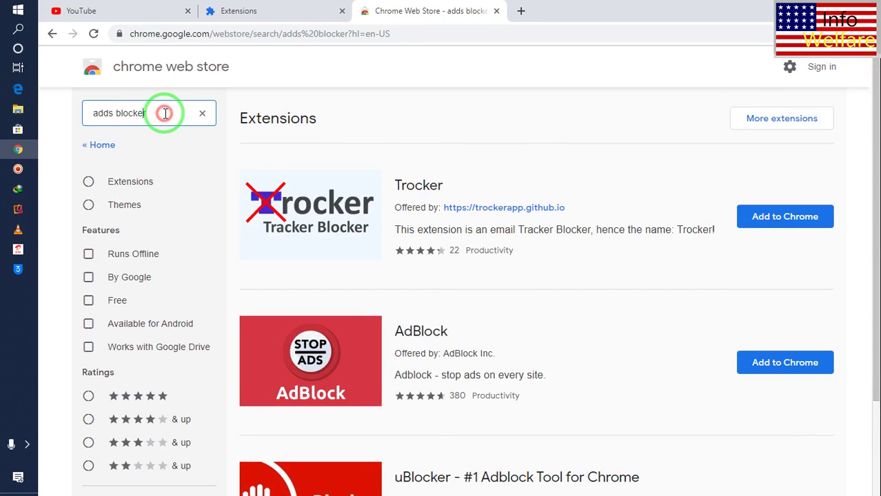
pyautogui.press('BackSpace')
pyautogui.press('BackSpace')
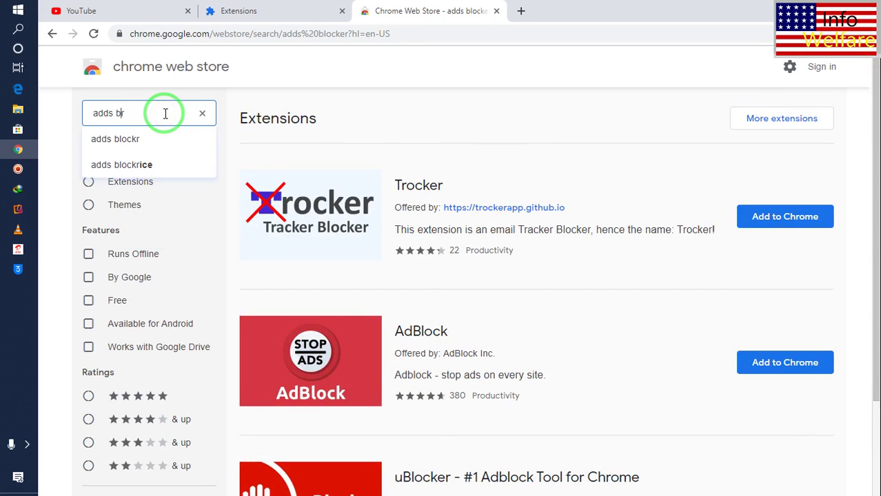
pyautogui.press('BackSpace')
pyautogui.press('BackSpace')
pyautogui.press('BackSpace')
pyautogui.press('BackSpace')
pyautogui.press('BackSpace')
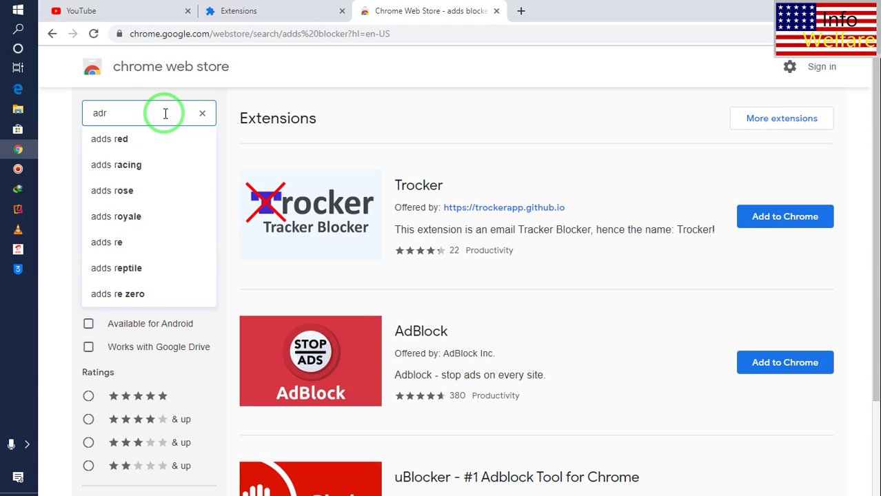
pyautogui.press('BackSpace')
pyautogui.write('dr')
pyautogui.press('BackSpace')
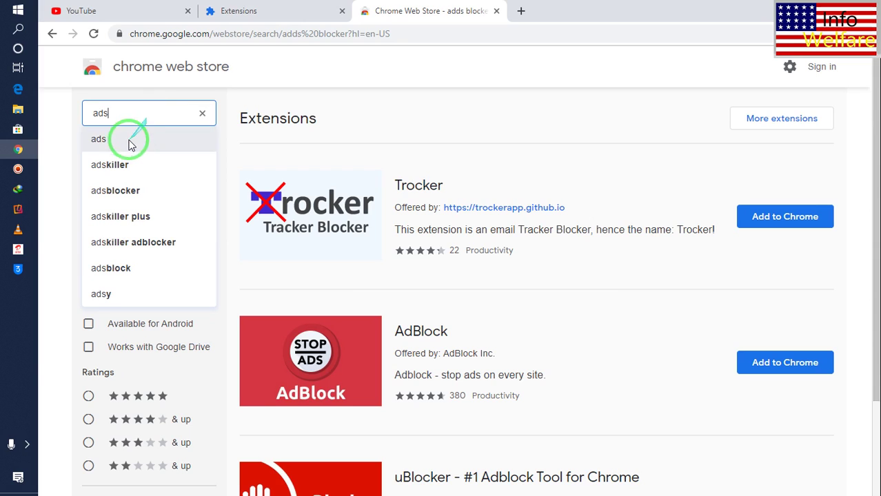
pyautogui.click(136, 222)
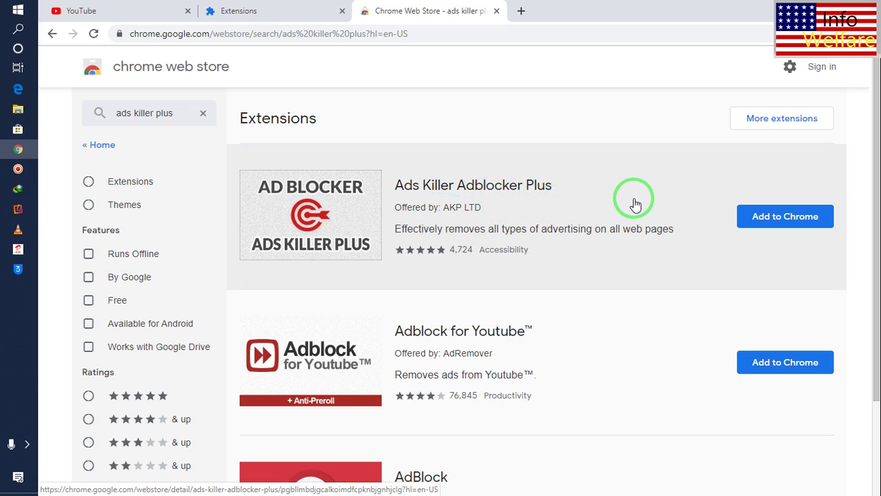
# Add Ads Killer Adblocker Plus to Chrome from its details page, confirming Add extension
pyautogui.click(715, 209)
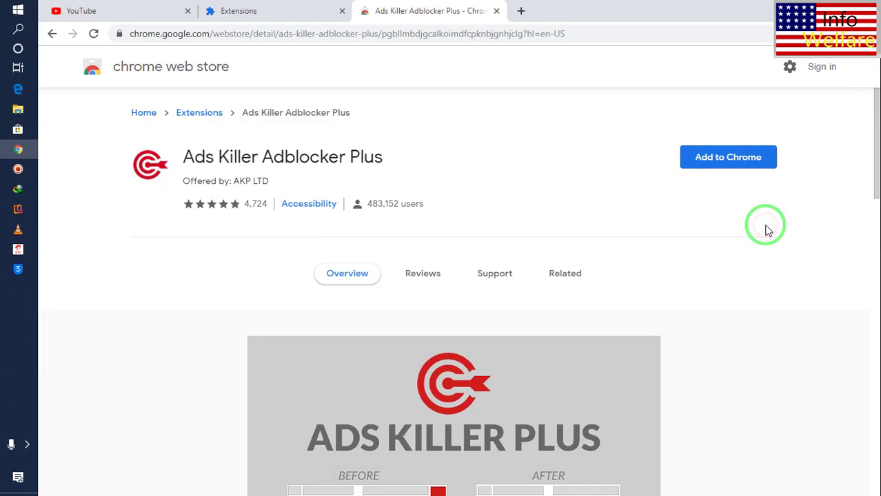
pyautogui.click(713, 160)
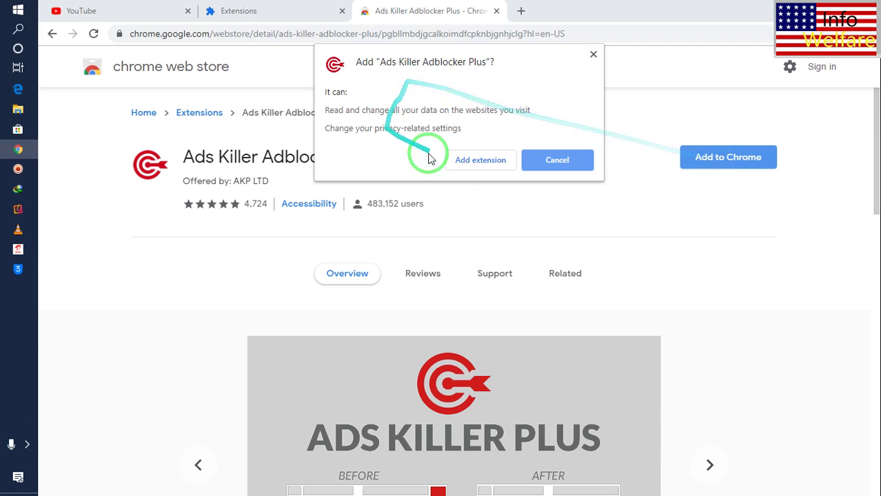
pyautogui.click(466, 160)
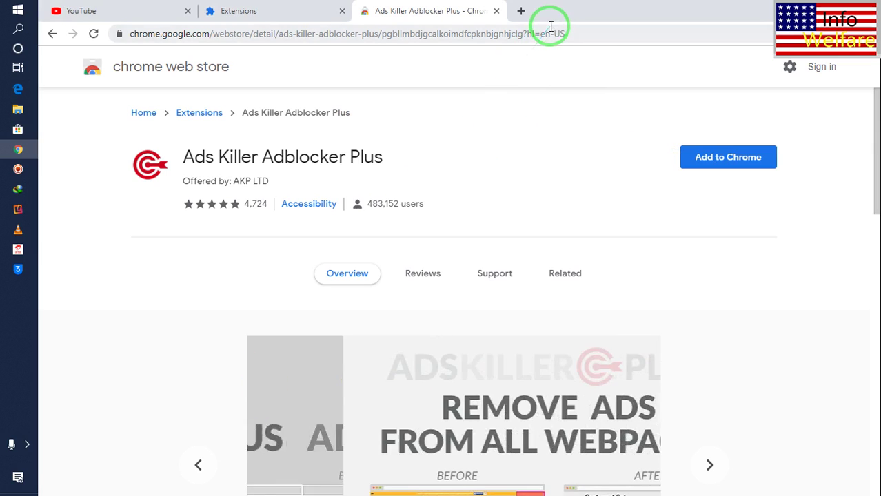
pyautogui.click(547, 36)
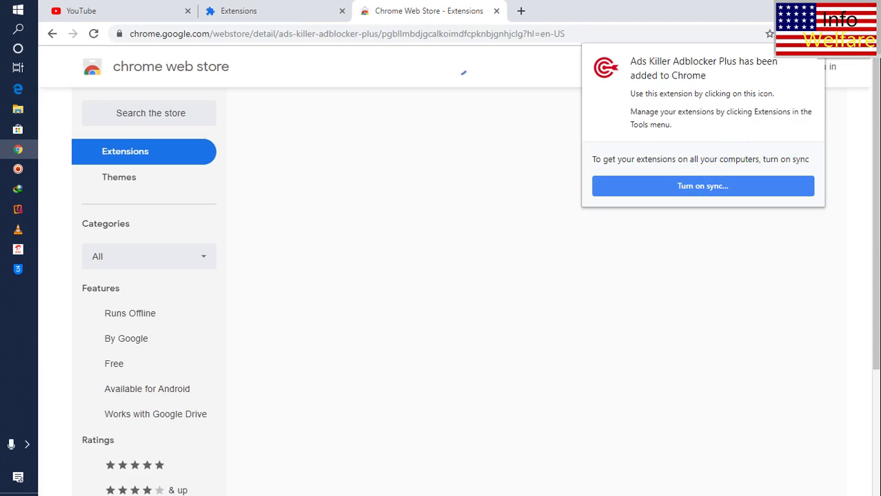
# Dismiss the extension-added notice, close the Web Store and Extensions tabs, then close Chrome
pyautogui.click(411, 133)
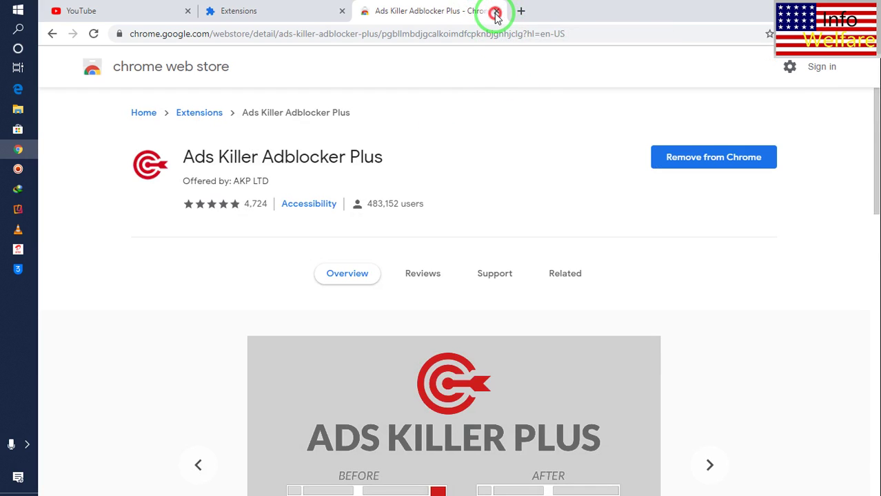
pyautogui.click(497, 11)
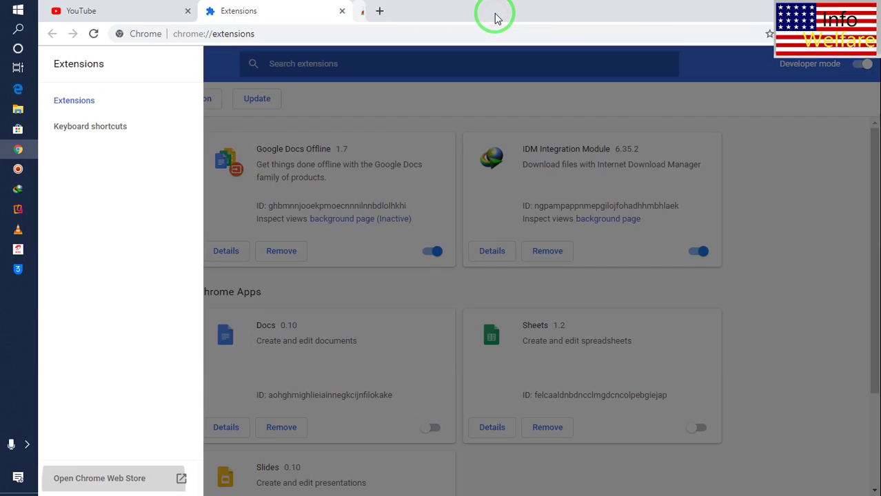
pyautogui.click(342, 11)
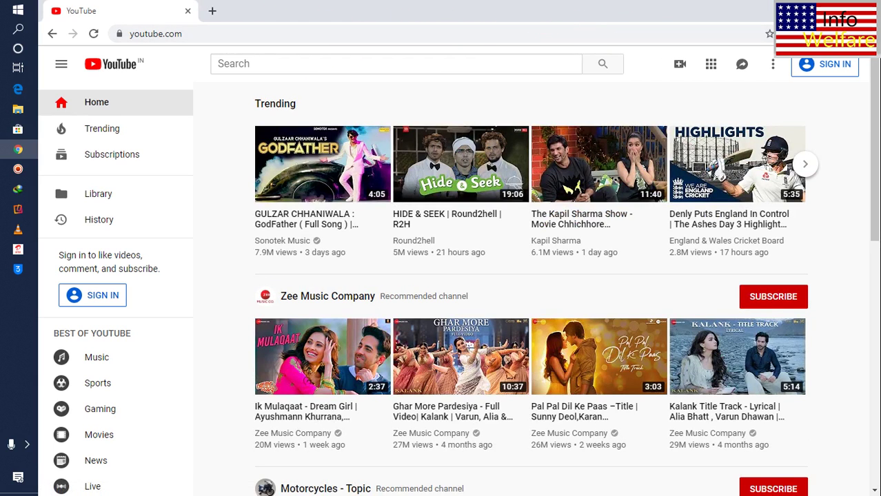
pyautogui.click(866, 9)
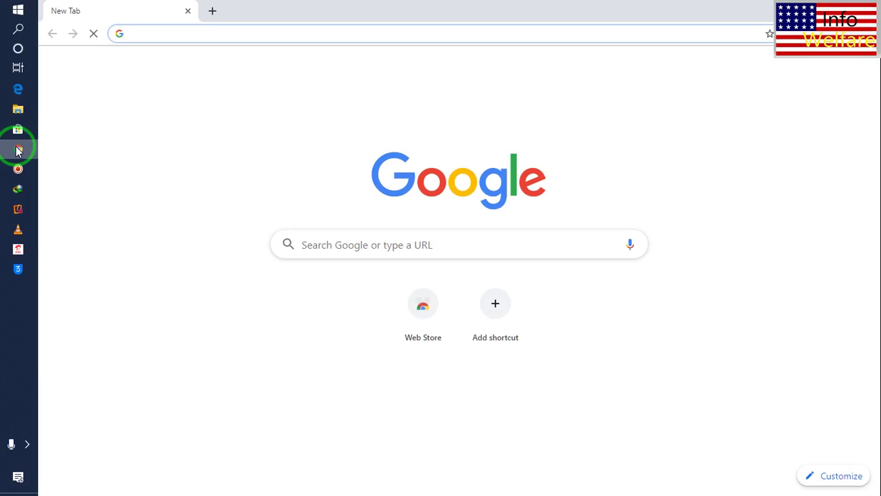
# Reload youtube.com via the address bar autocompletion and check the home page is ad-free
pyautogui.click(236, 32)
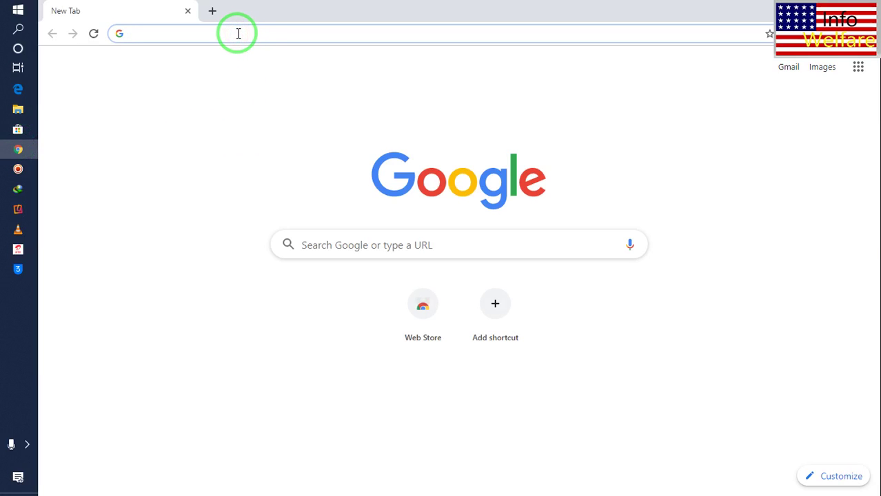
pyautogui.write('youtube')
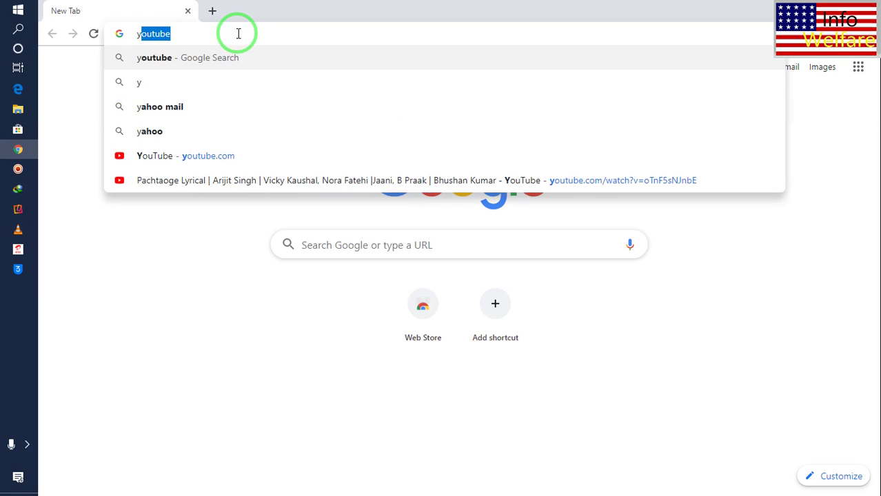
pyautogui.press('Return')
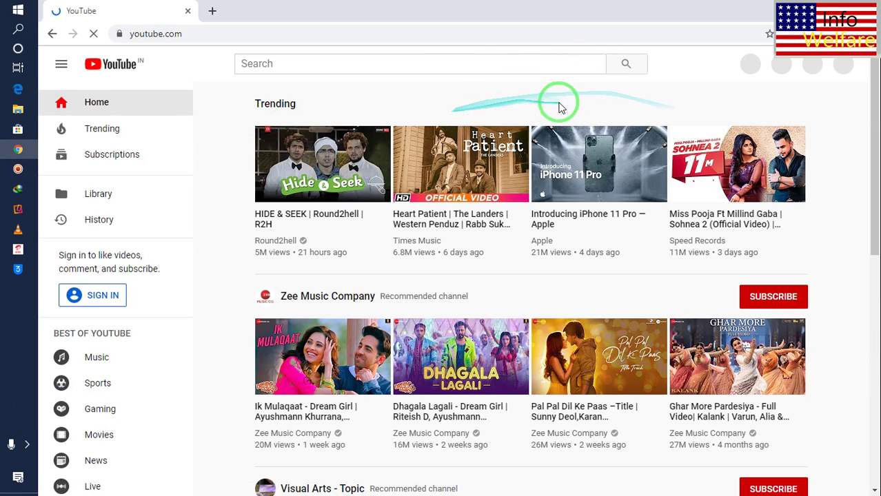
pyautogui.click(697, 193)
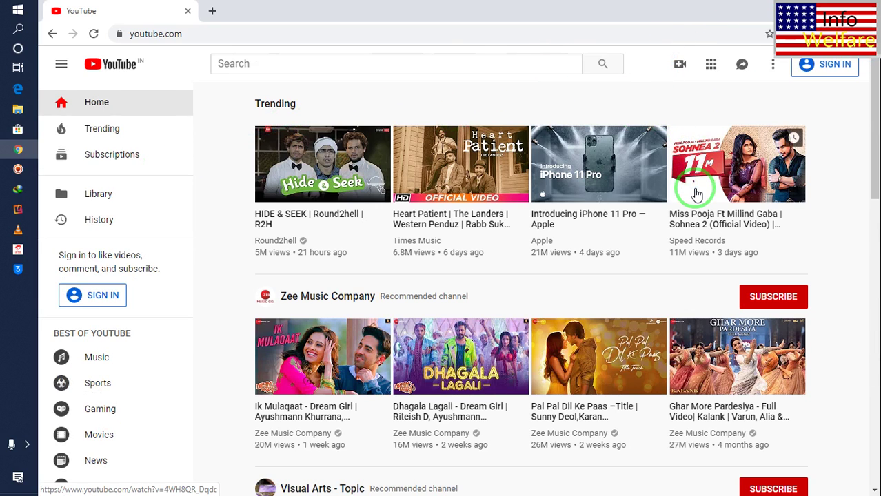